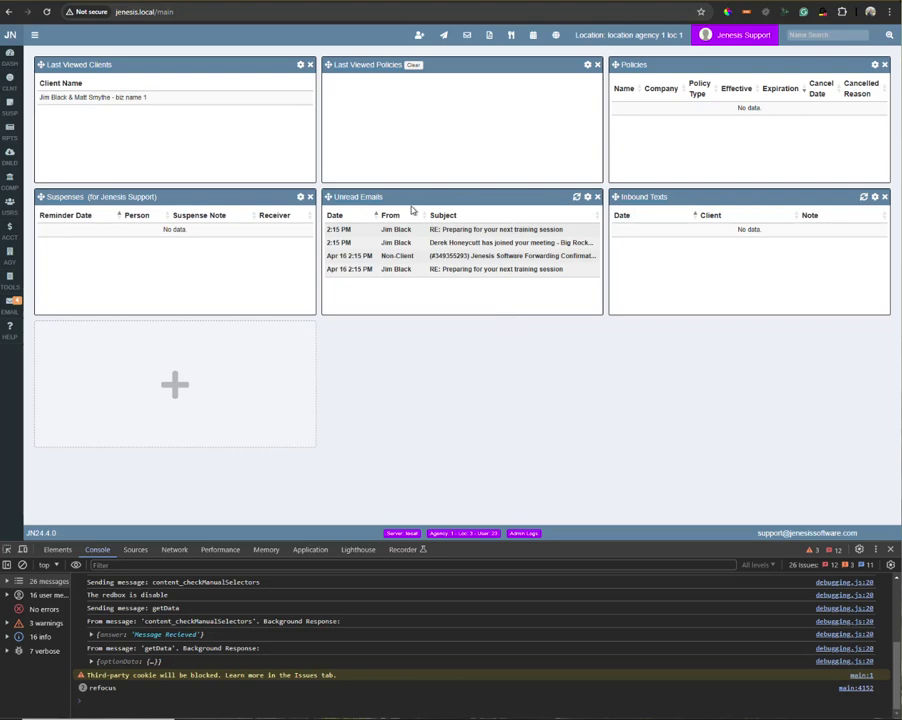
# Step: Refresh the Unread Emails card and filter it to show only Read emails
pyautogui.click(227, 406)
pyautogui.click(595, 55)
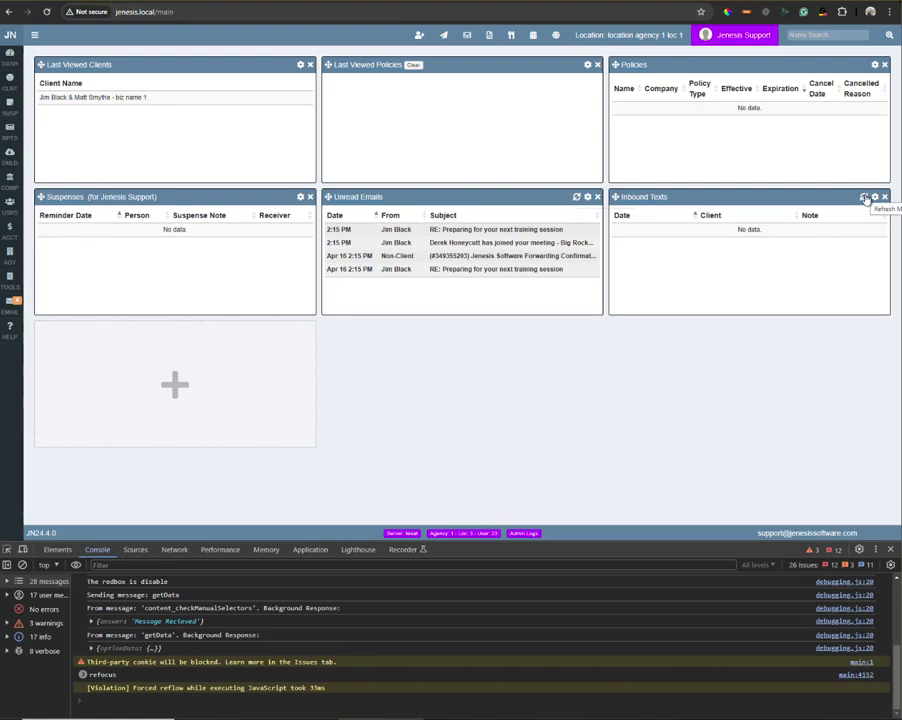
pyautogui.click(576, 197)
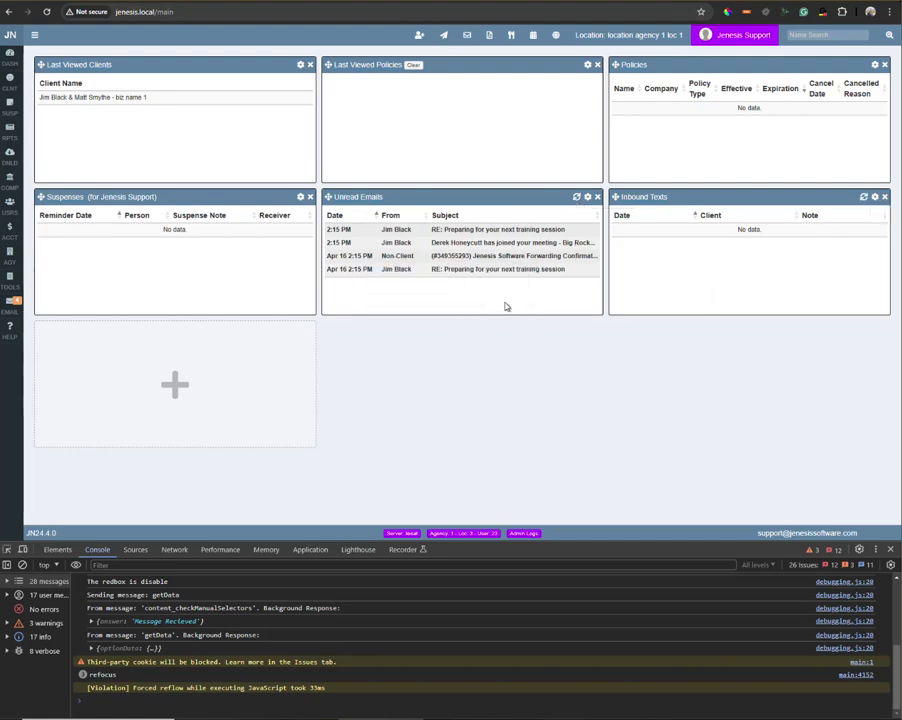
pyautogui.click(588, 197)
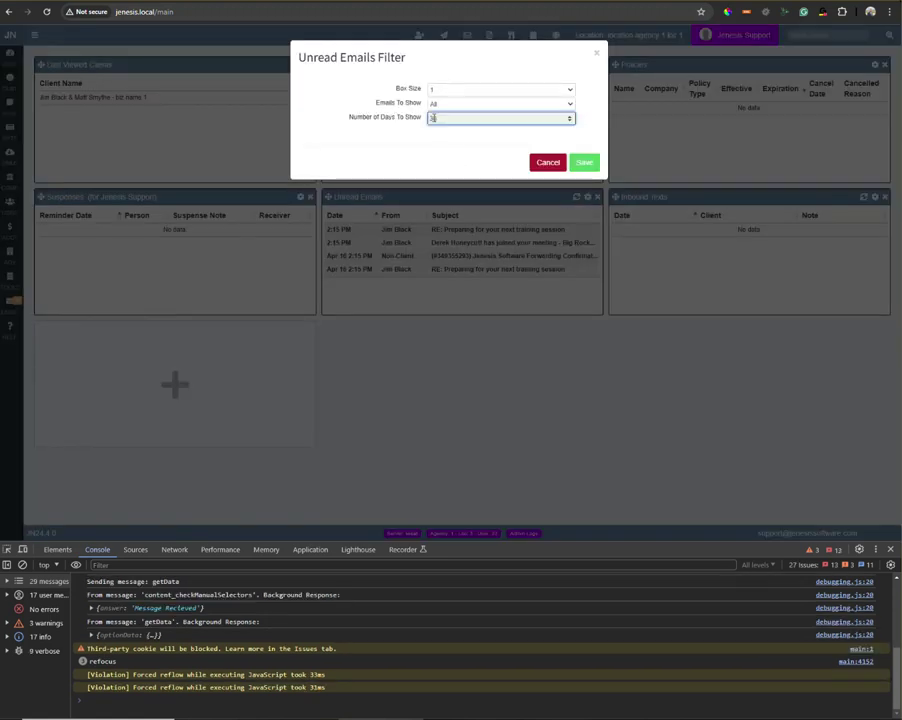
pyautogui.click(436, 108)
pyautogui.click(476, 108)
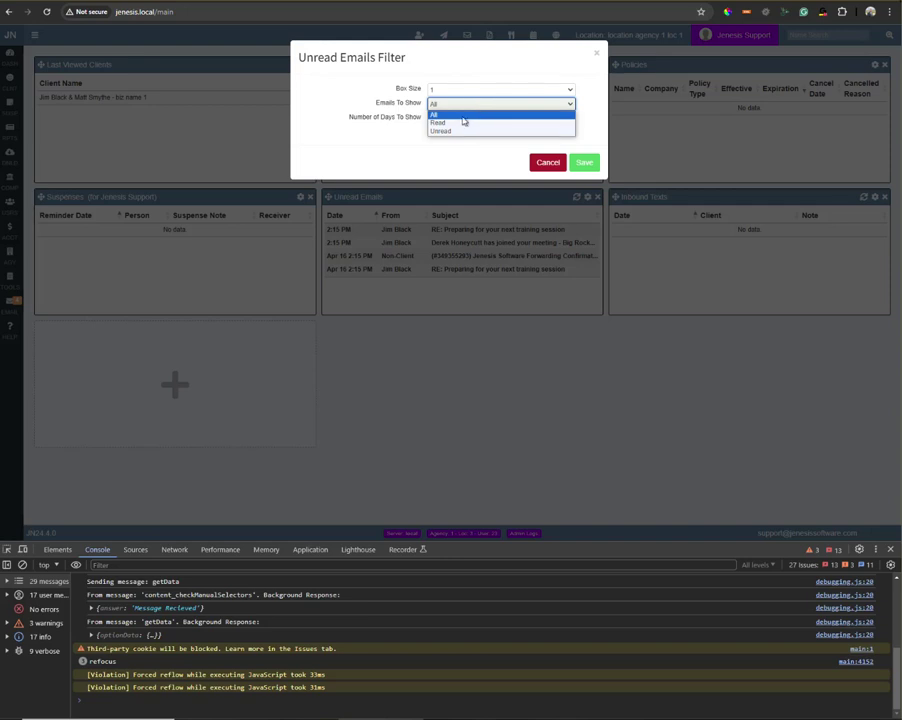
pyautogui.click(462, 123)
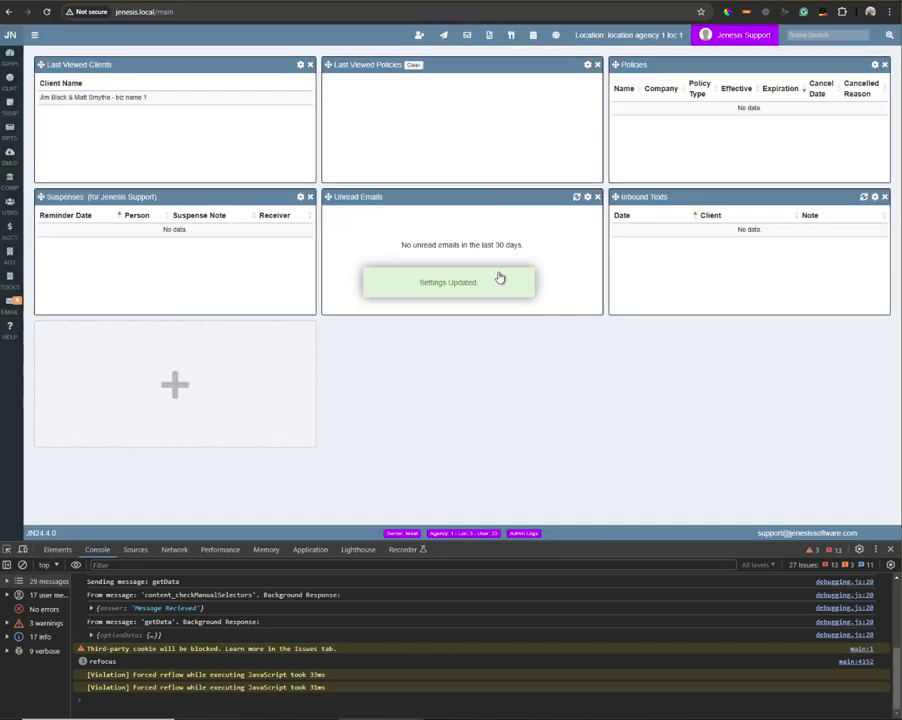
# Step: Switch the Unread Emails filter to Unread and save it
pyautogui.click(586, 198)
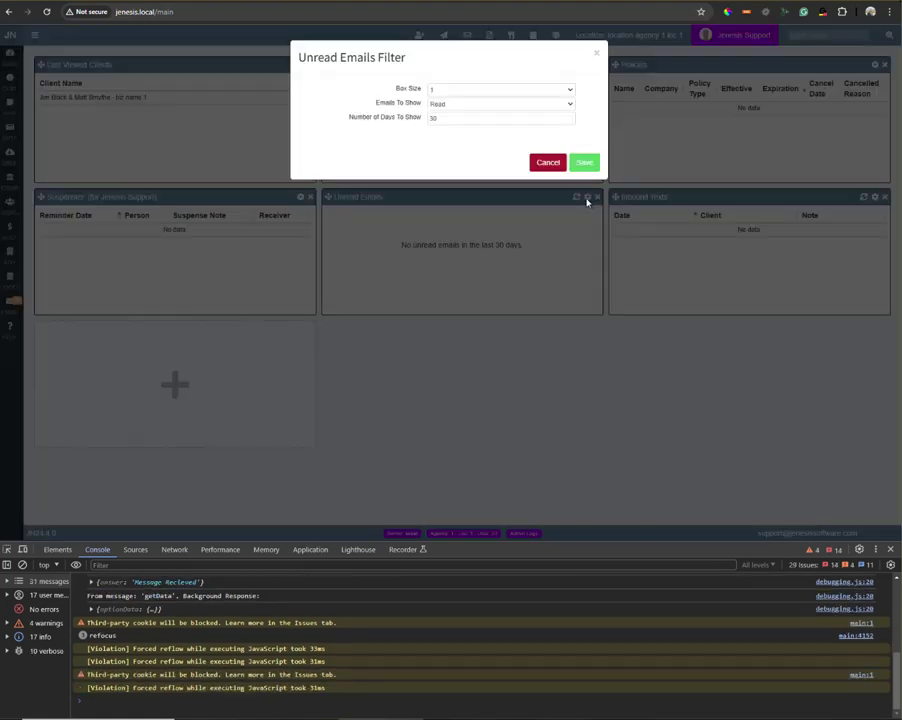
pyautogui.click(469, 104)
pyautogui.click(455, 133)
pyautogui.press('Return')
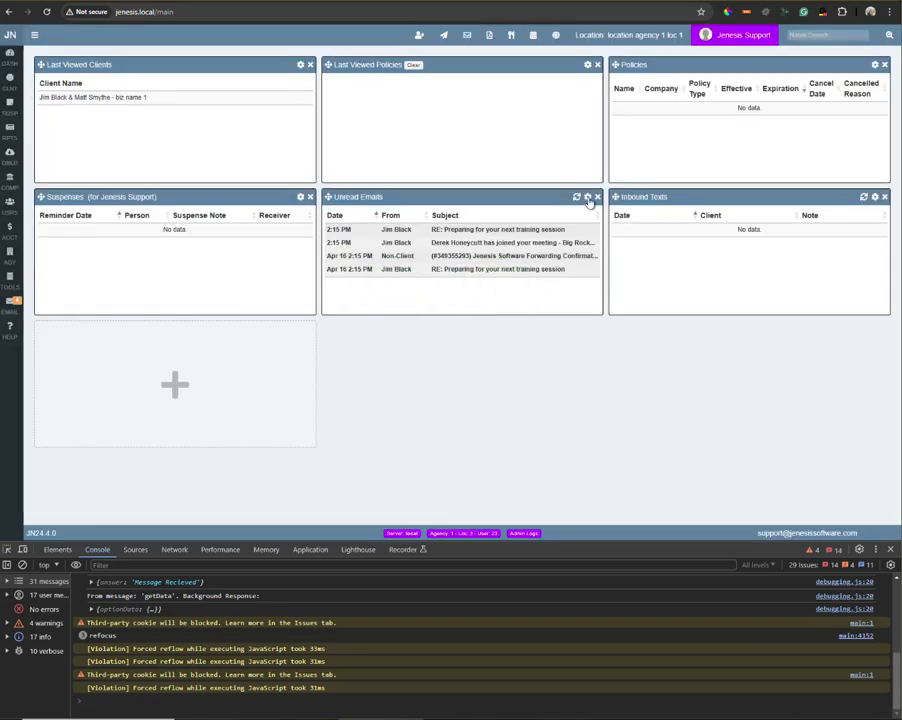
# Step: Set Emails To Show back to All, keeping the 30-day range
pyautogui.click(588, 198)
pyautogui.click(450, 106)
pyautogui.click(449, 116)
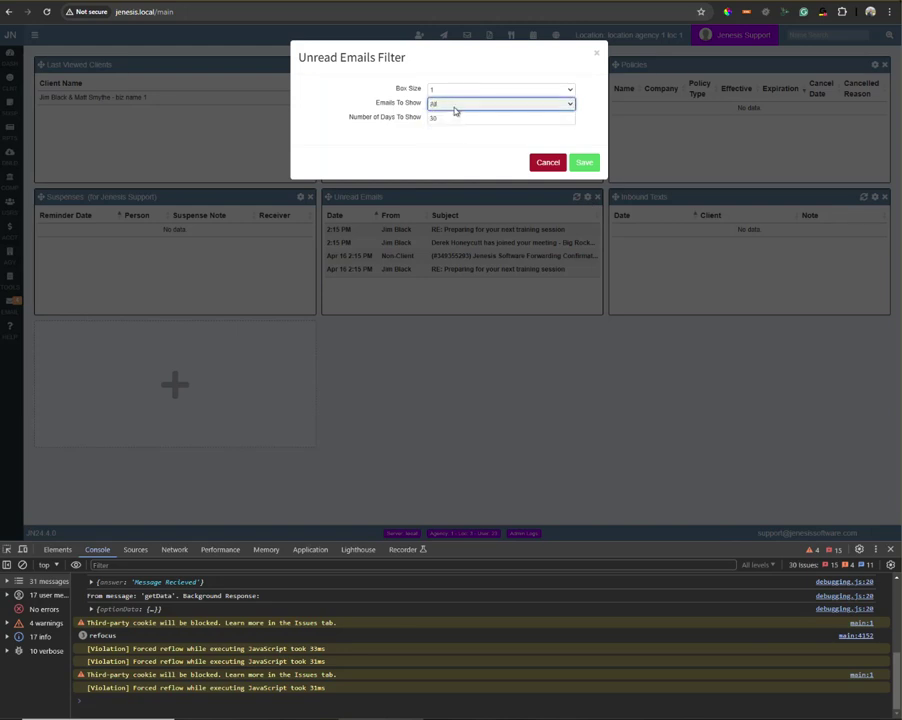
pyautogui.press('Tab')
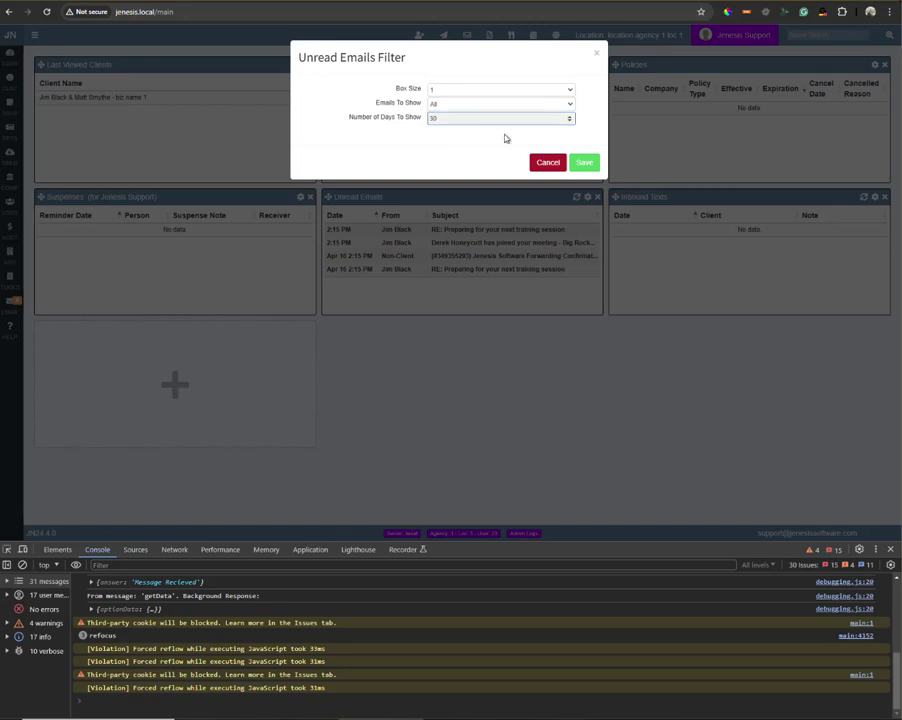
pyautogui.click(587, 166)
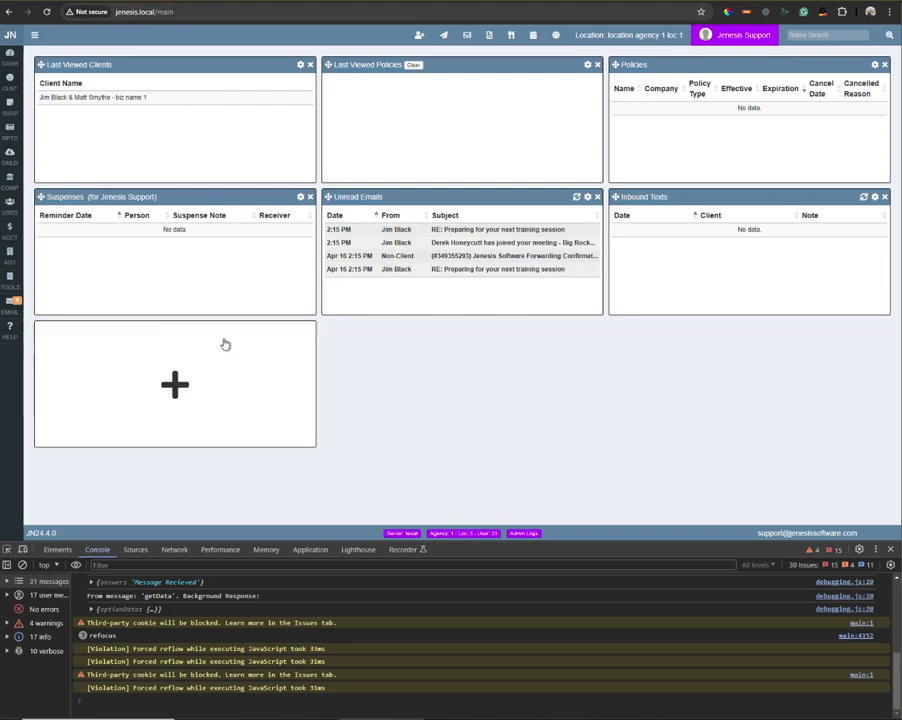
# Step: Save the All-emails, 30-day filter so the card lists all four recent messages
pyautogui.moveTo(14, 302)
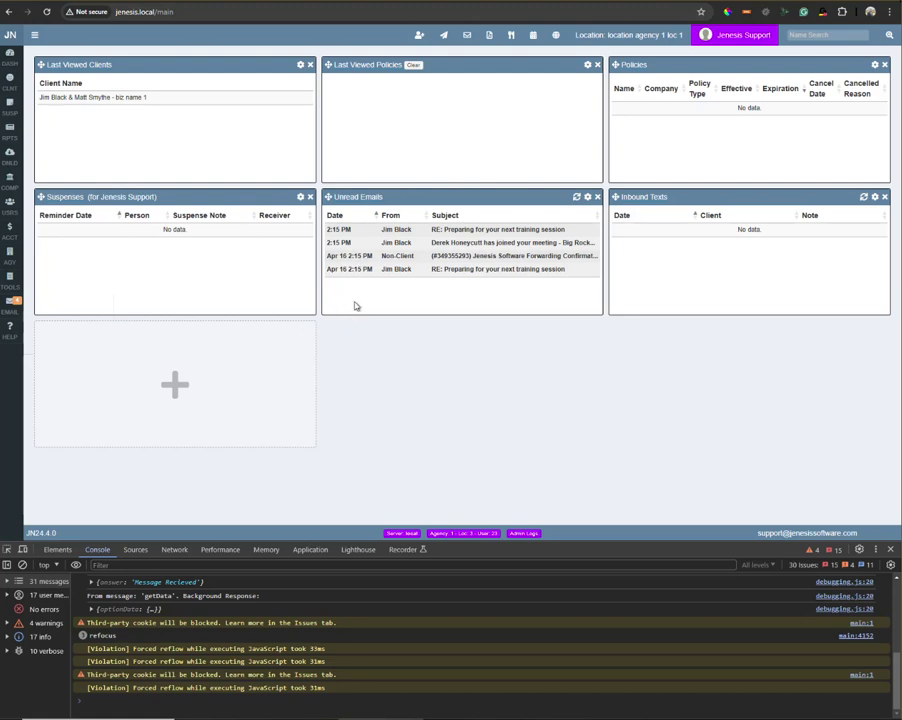
# Step: Read the 'RE: Preparing for your next training session' email, then return to the dashboard
pyautogui.click(444, 236)
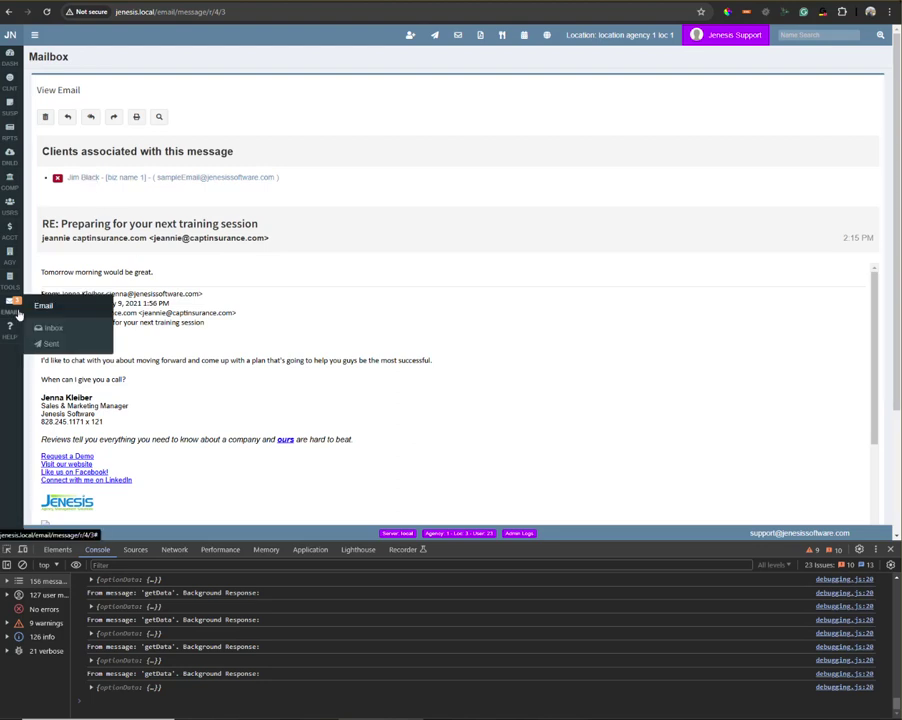
pyautogui.click(16, 66)
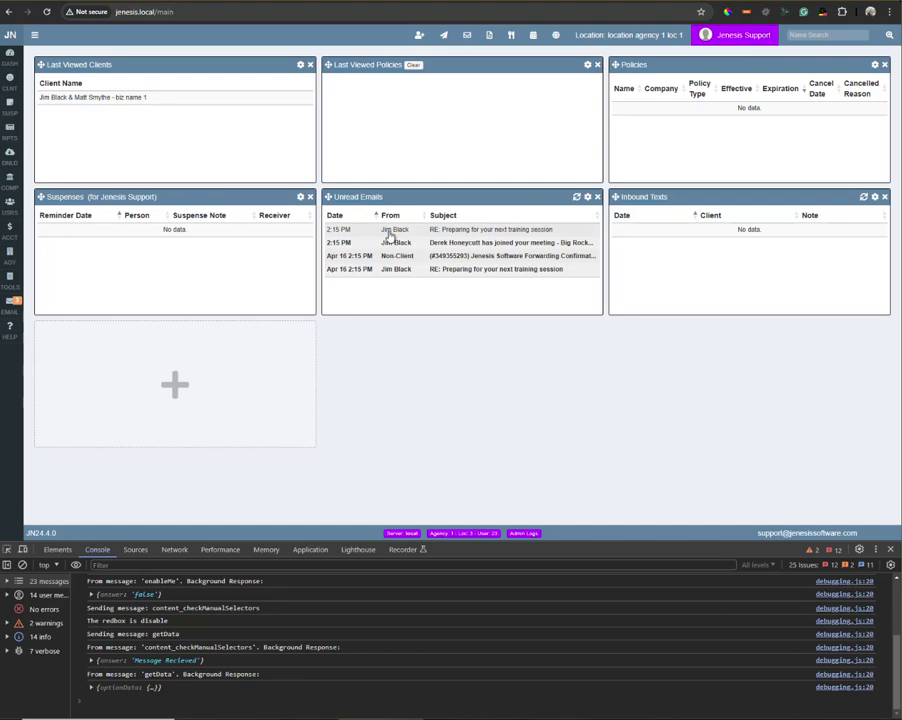
pyautogui.click(588, 199)
pyautogui.click(437, 104)
pyautogui.click(526, 163)
pyautogui.click(544, 162)
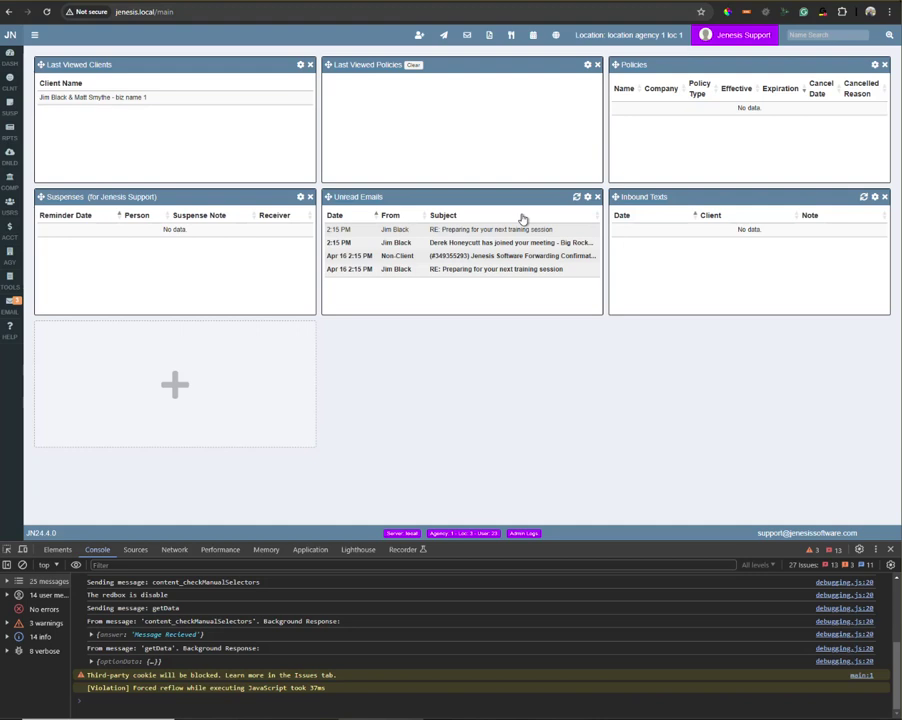
pyautogui.click(588, 199)
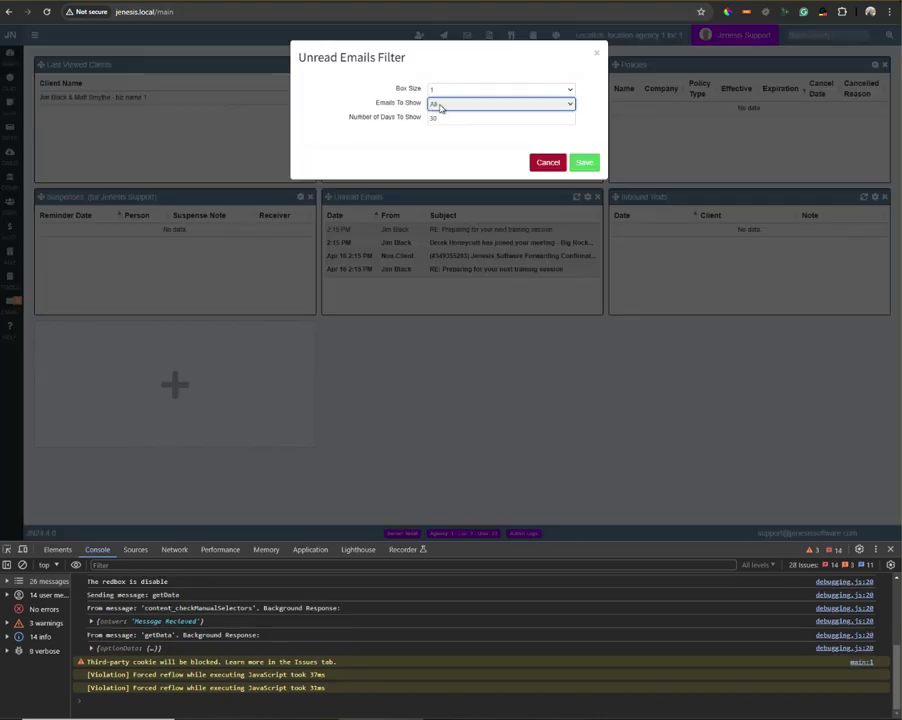
pyautogui.click(440, 105)
pyautogui.click(434, 131)
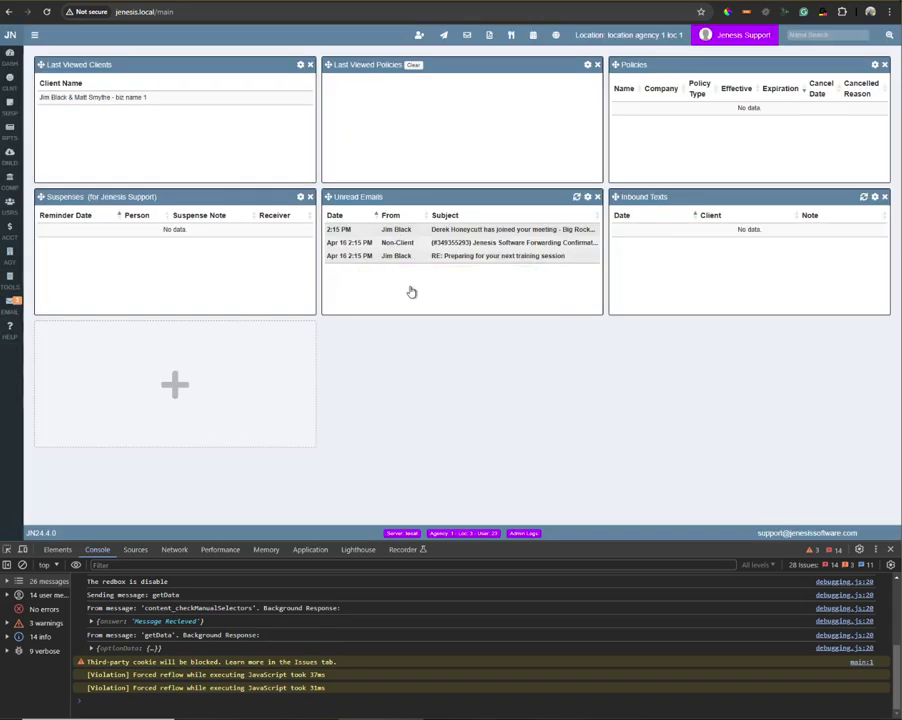
pyautogui.click(587, 198)
pyautogui.click(466, 104)
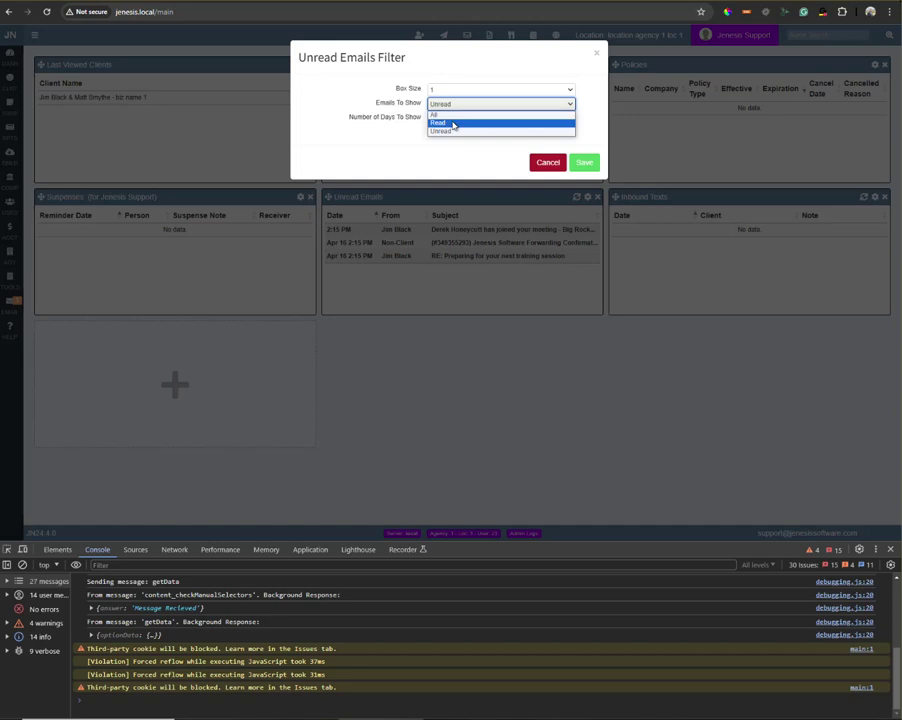
pyautogui.click(440, 114)
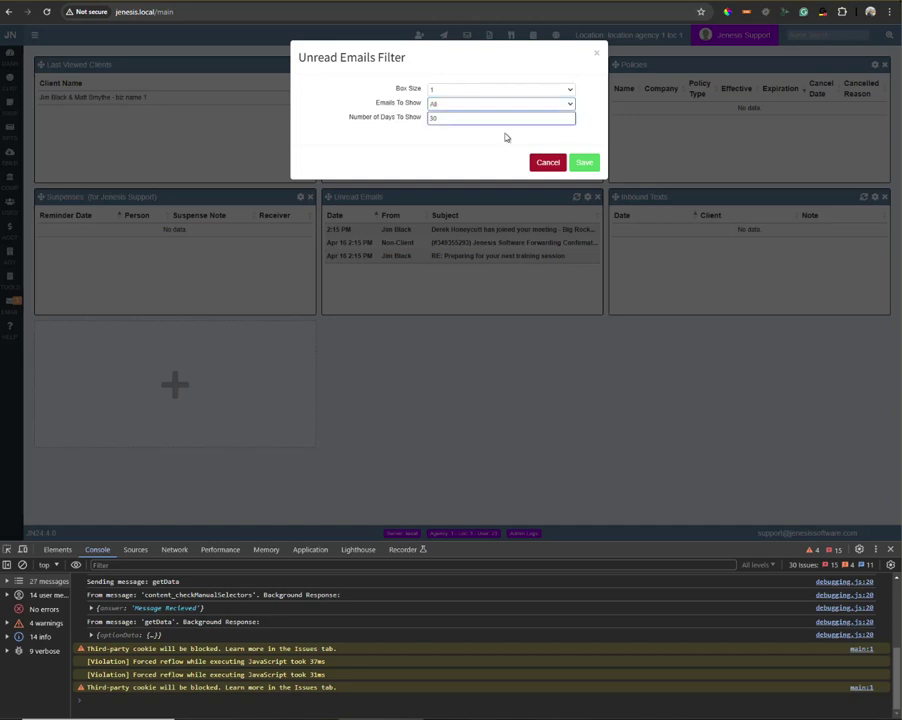
pyautogui.click(406, 320)
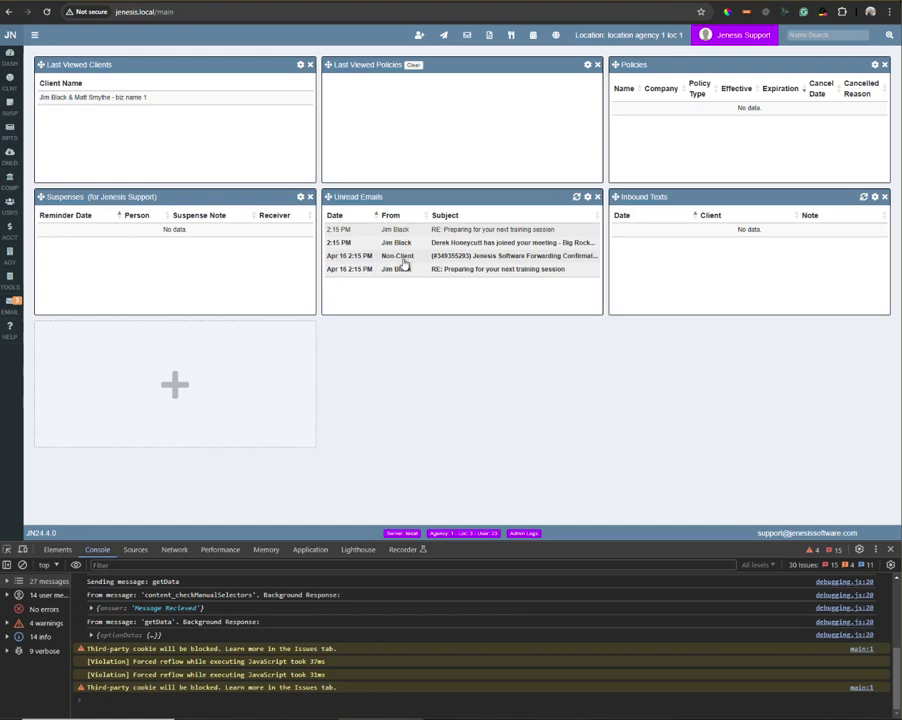
pyautogui.click(398, 268)
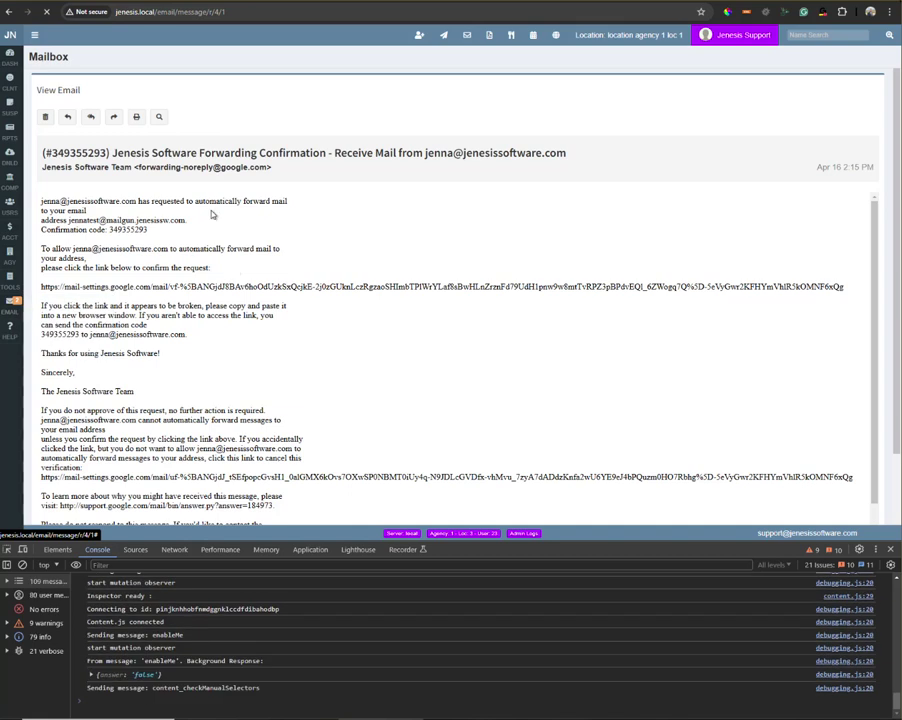
# Step: Search for the matching client by name and attach them to the forwarding-confirmation email
pyautogui.click(160, 120)
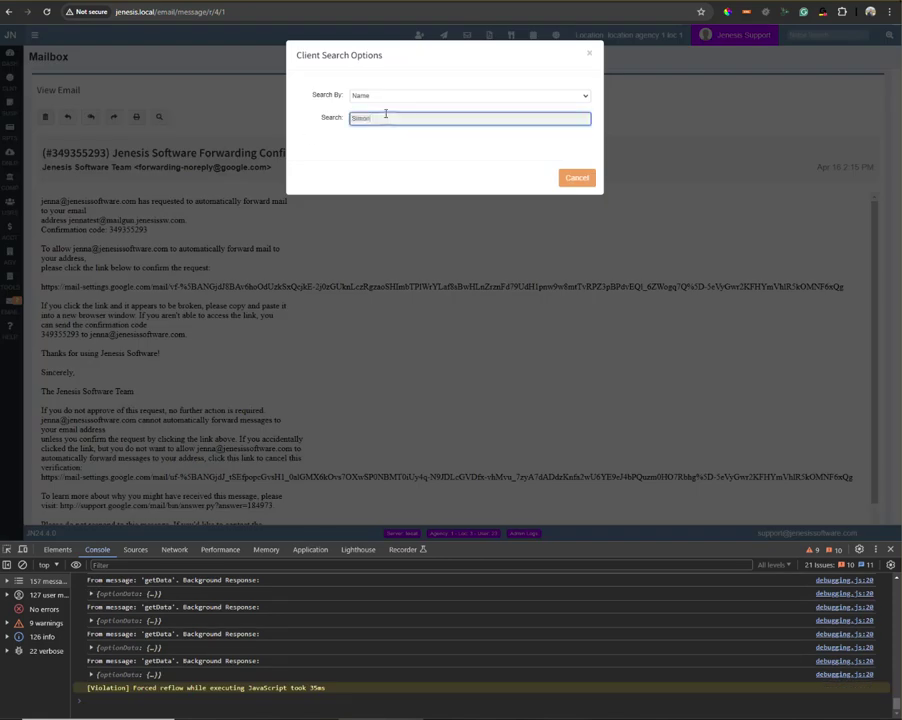
pyautogui.click(185, 200)
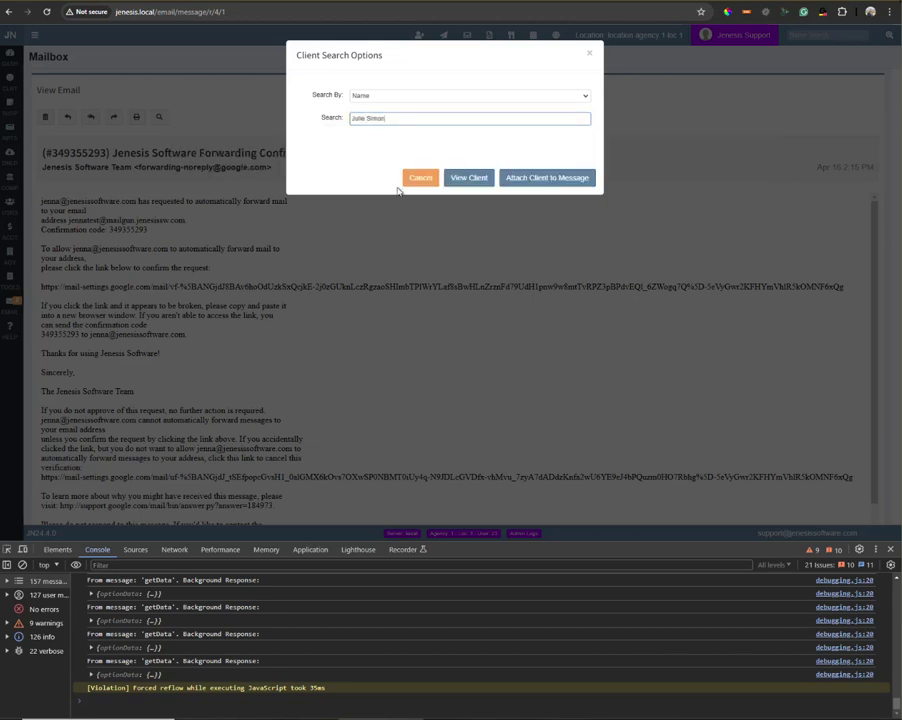
pyautogui.click(547, 179)
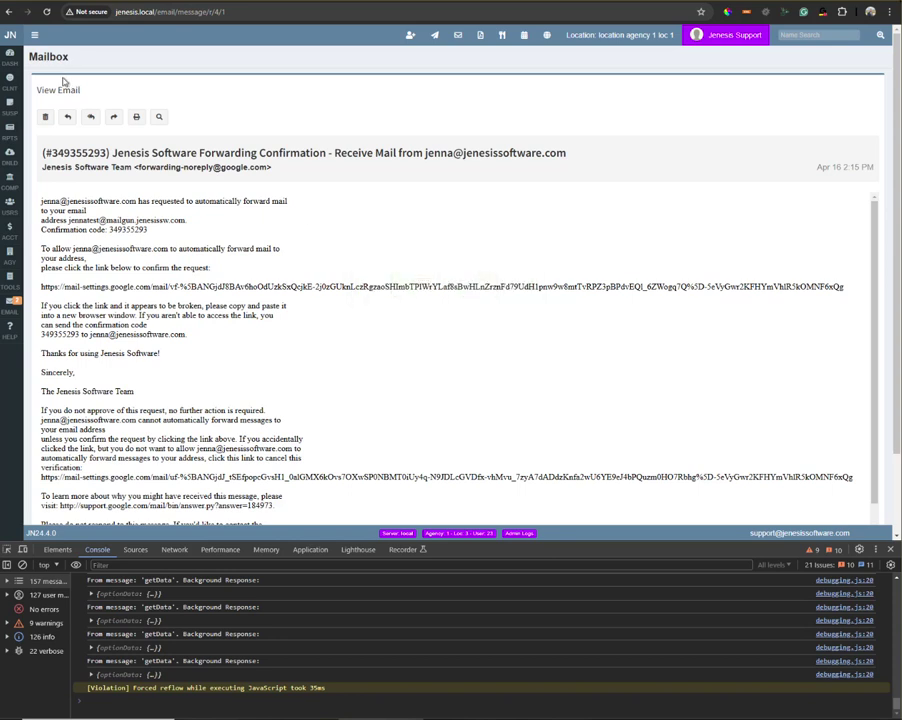
# Step: Return to the dashboard to see the forwarding-confirmation email now linked to the client
pyautogui.moveTo(61, 91)
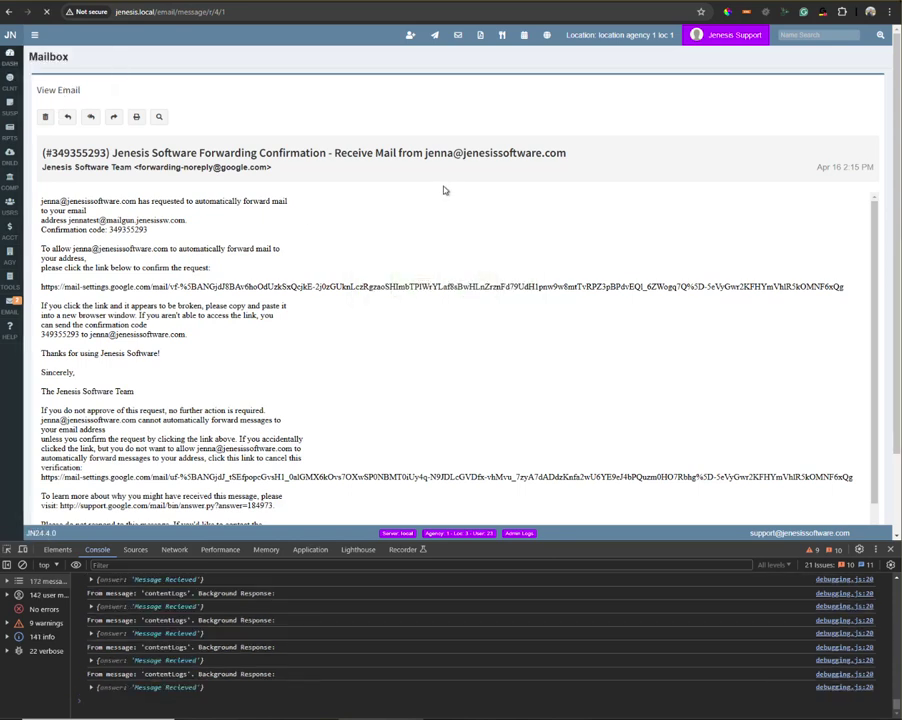